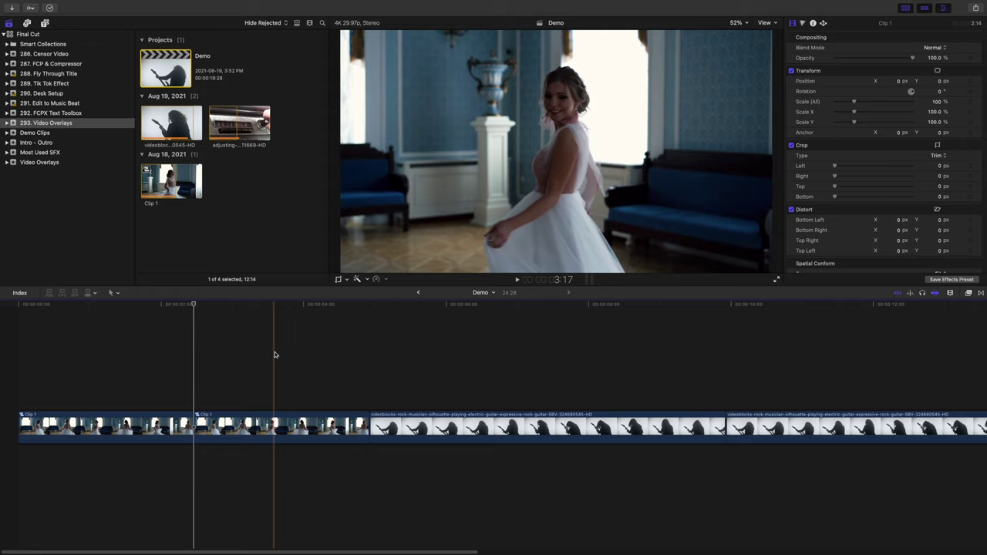
Select the second piece of the wedding clip, split at the 2:14 mark.
{"action": "left_click", "coordinate": [283, 429]}
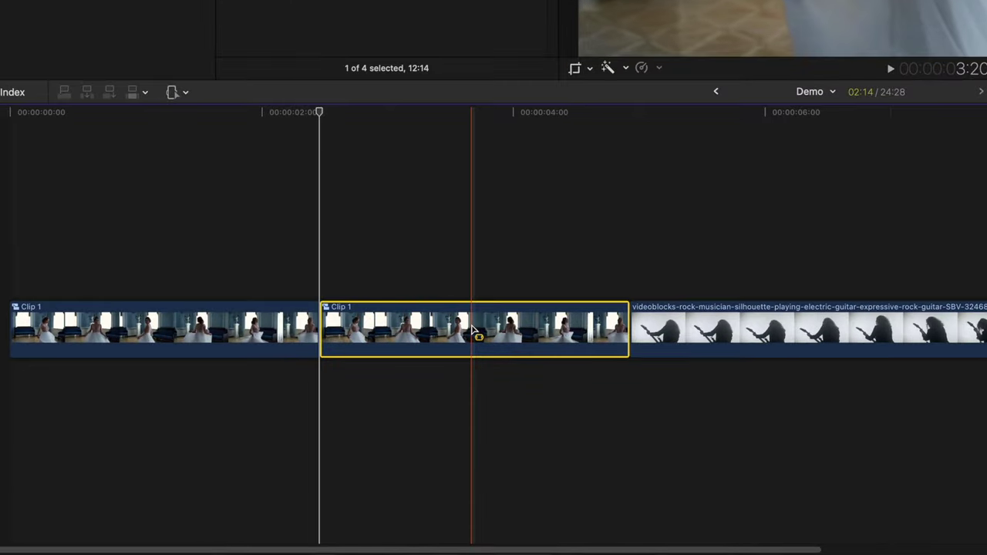
Slow the second wedding clip piece to the Slow 25% speed preset.
{"action": "key", "text": "super+r"}
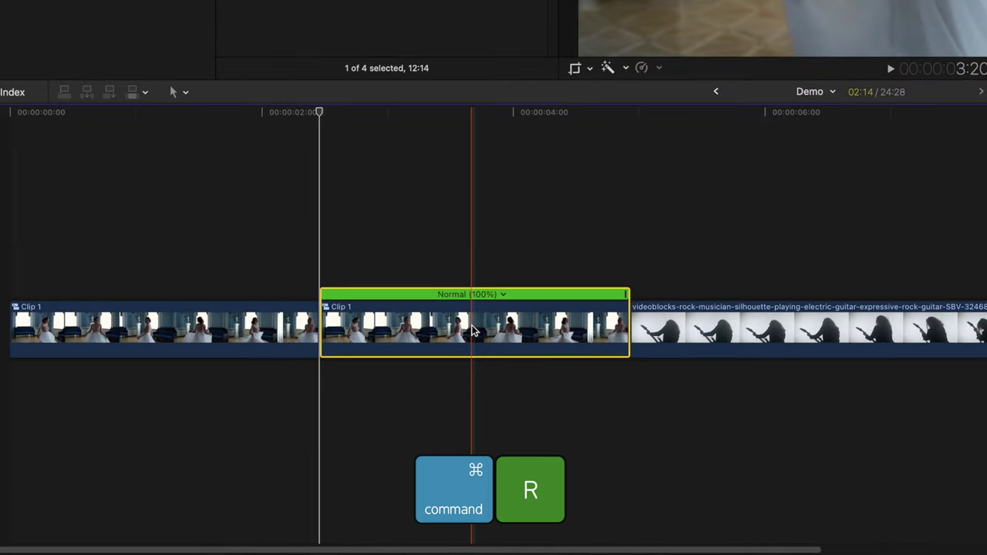
{"action": "left_click", "coordinate": [503, 294]}
{"action": "mouse_move", "coordinate": [522, 310]}
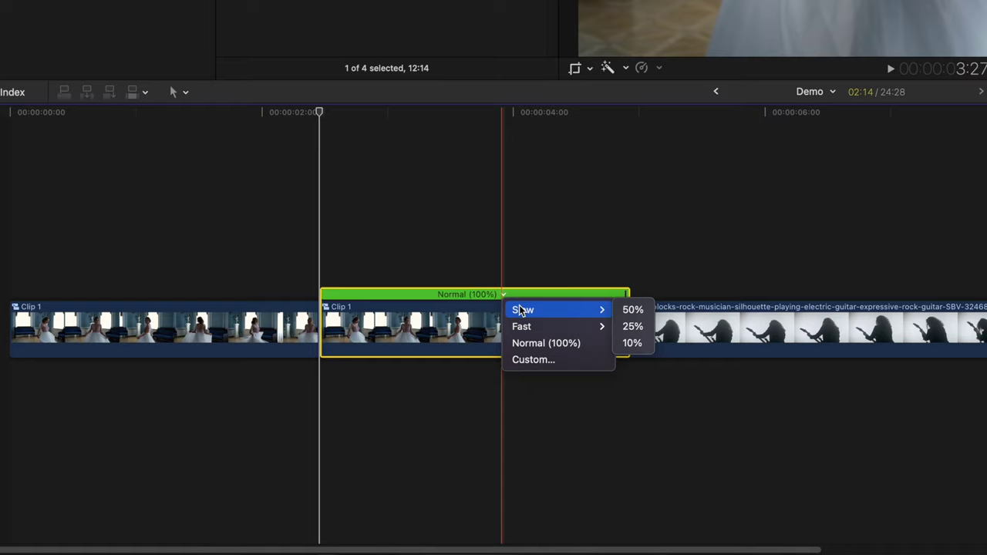
{"action": "left_click", "coordinate": [632, 327]}
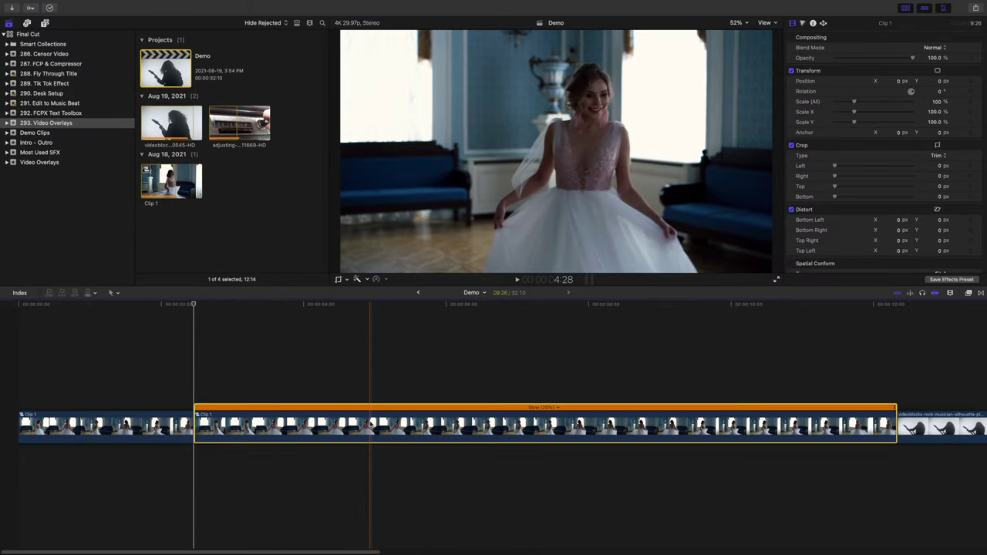
Copy the slowed clip onto a lane above, disable the copy, and reselect the original.
{"action": "key", "text": "alt"}
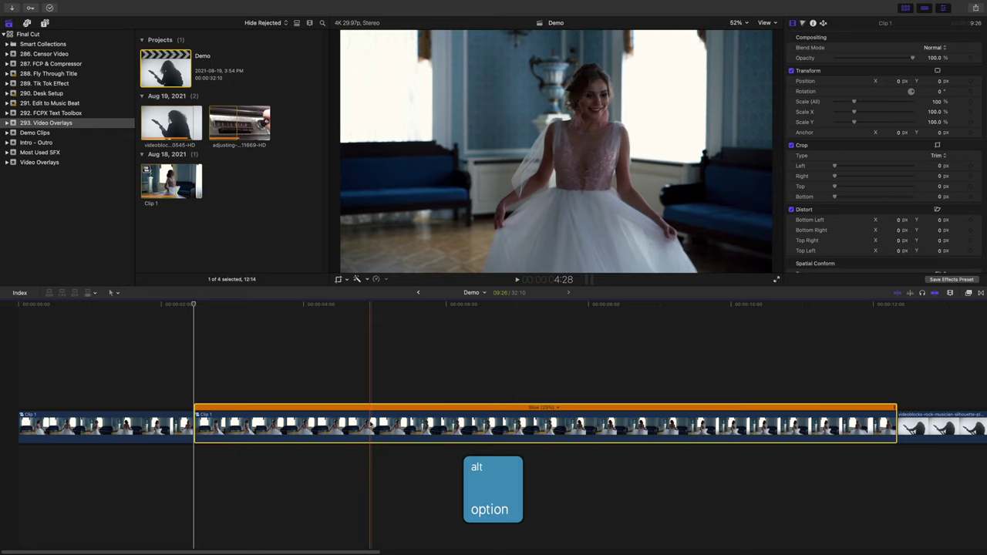
{"action": "left_click_drag", "start_coordinate": [380, 424], "coordinate": [380, 384]}
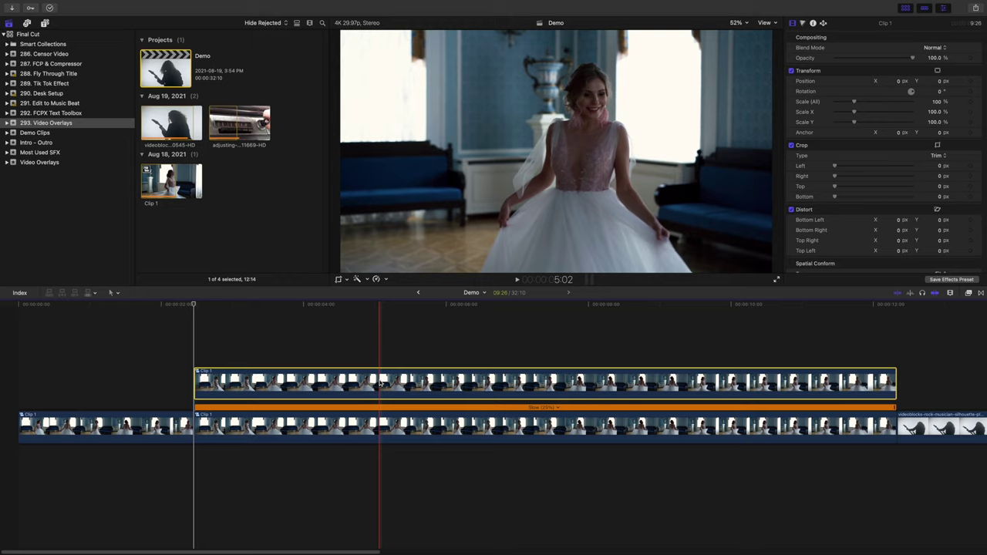
{"action": "key", "text": "v"}
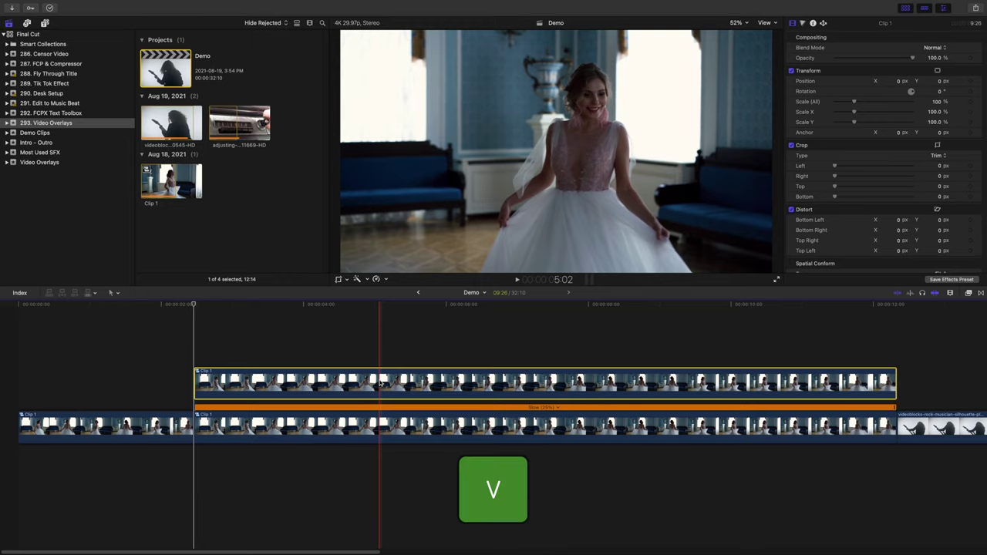
{"action": "left_click", "coordinate": [381, 426]}
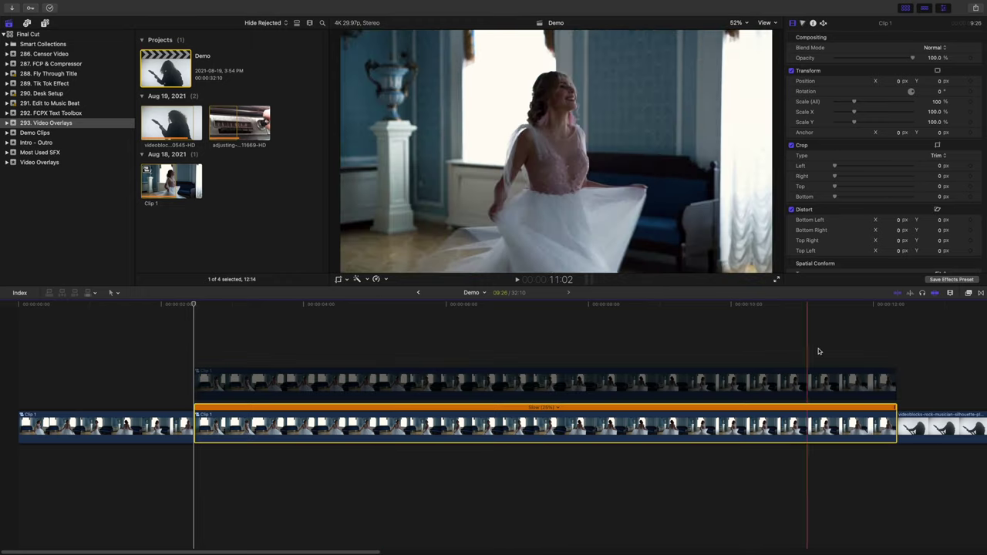
Apply the Dream look to the slowed lower clip at Amount 75.11, then re-enable the upper copy.
{"action": "left_click", "coordinate": [969, 293]}
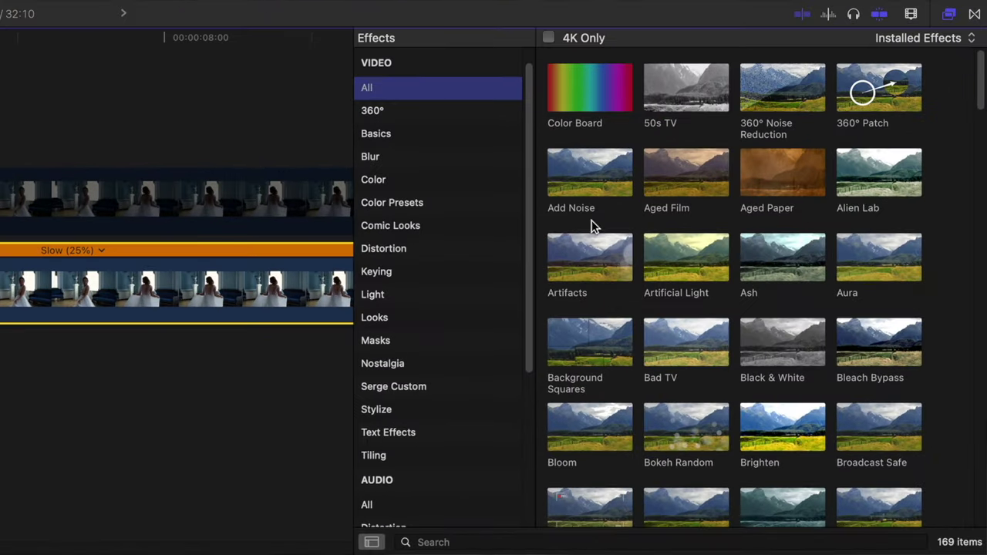
{"action": "left_click", "coordinate": [622, 411]}
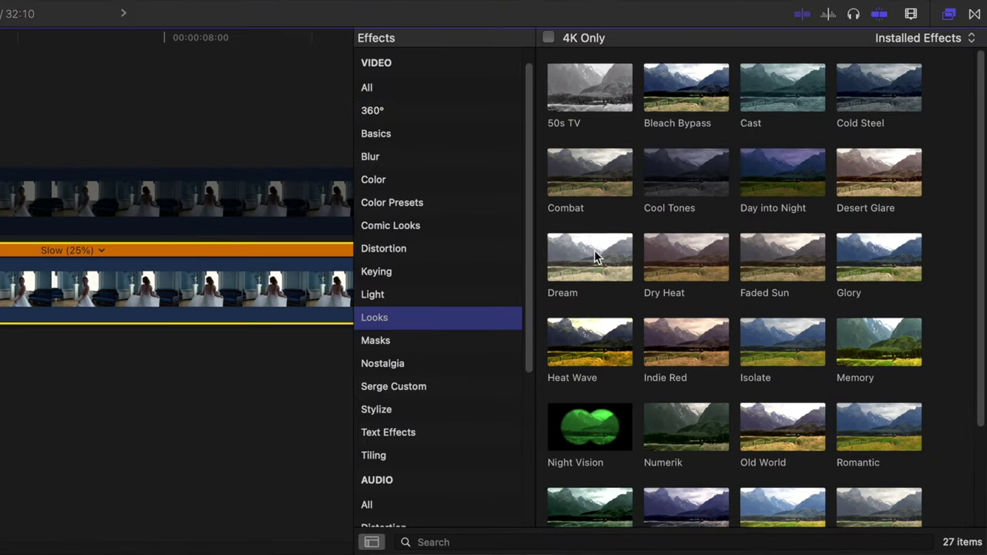
{"action": "left_click_drag", "start_coordinate": [593, 250], "coordinate": [180, 283]}
{"action": "left_click_drag", "start_coordinate": [438, 282], "coordinate": [288, 288]}
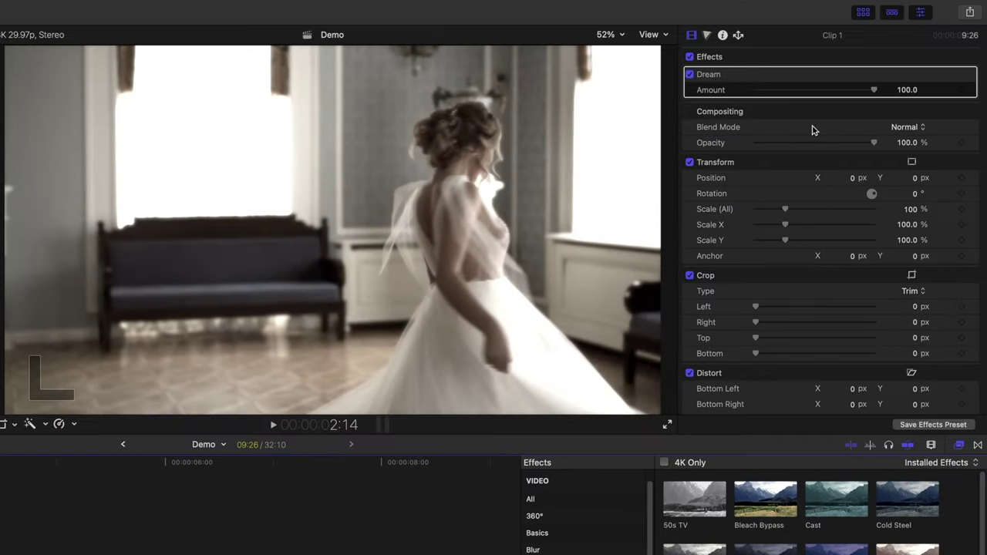
{"action": "left_click_drag", "start_coordinate": [874, 90], "coordinate": [845, 98]}
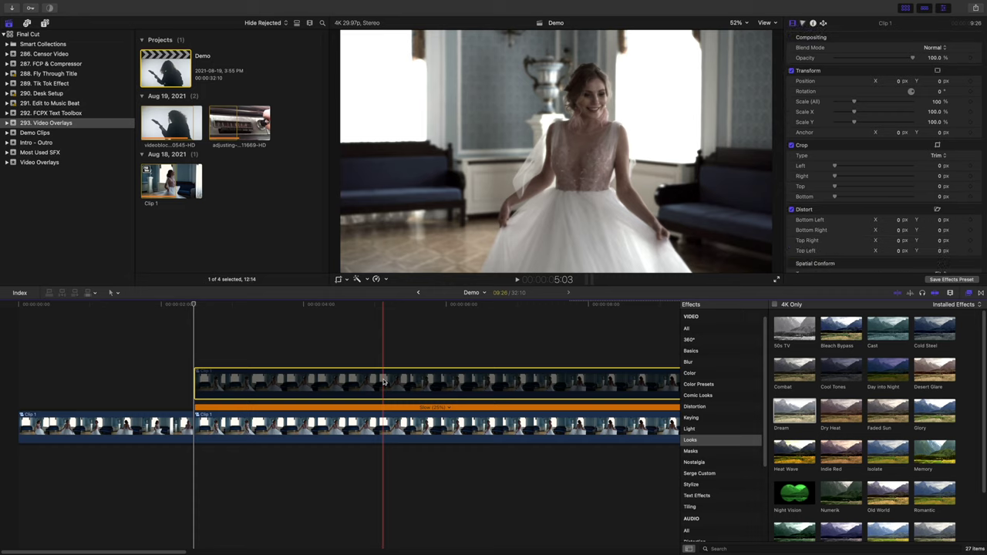
{"action": "key", "text": "v"}
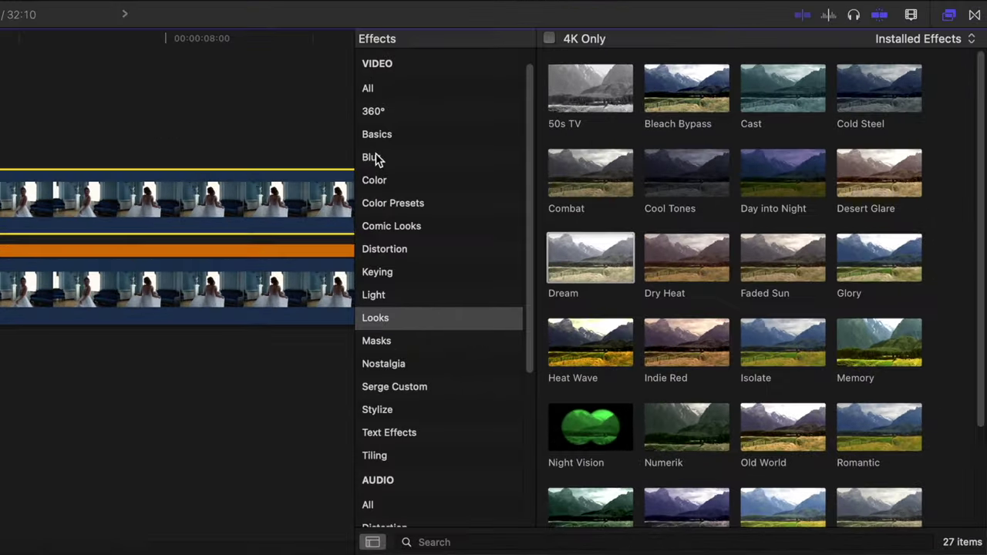
Give the upper copy a Gaussian blur at Amount 100 and opacity about 50%.
{"action": "left_click", "coordinate": [376, 159]}
{"action": "left_click_drag", "start_coordinate": [781, 91], "coordinate": [418, 200]}
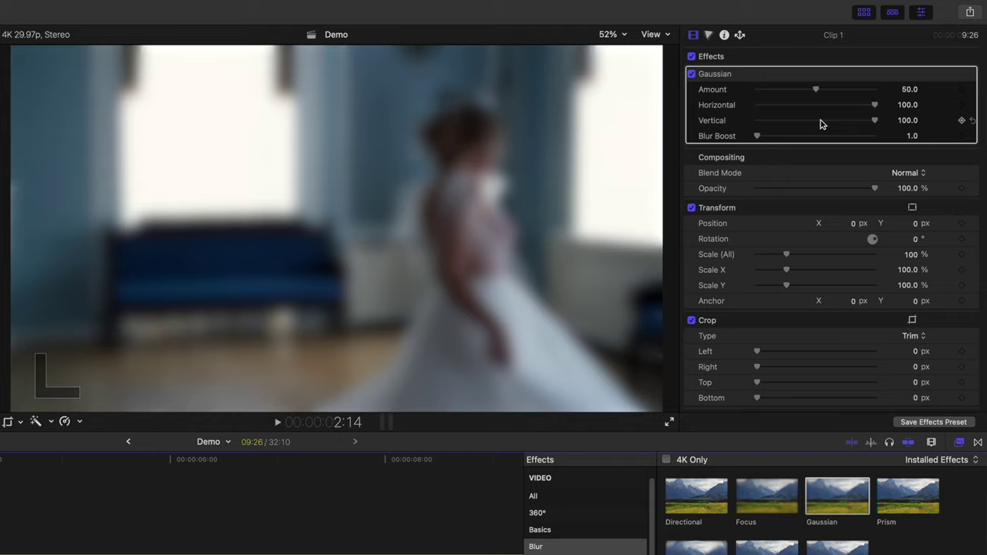
{"action": "left_click_drag", "start_coordinate": [816, 89], "coordinate": [915, 89]}
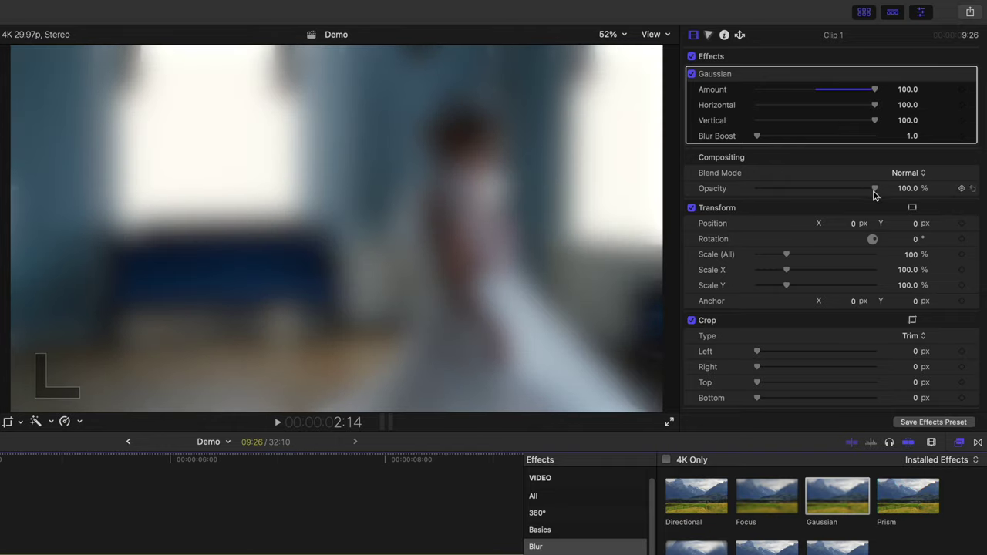
{"action": "left_click_drag", "start_coordinate": [876, 192], "coordinate": [816, 194]}
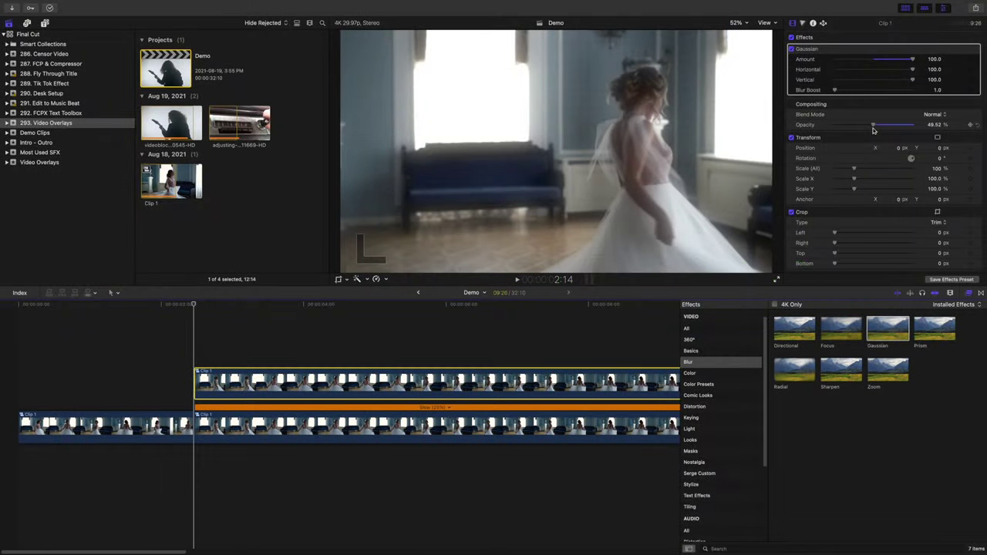
In Envato Elements Stock Video, search Motion Graphics for 'wedding overlays'.
{"action": "left_click", "coordinate": [333, 533]}
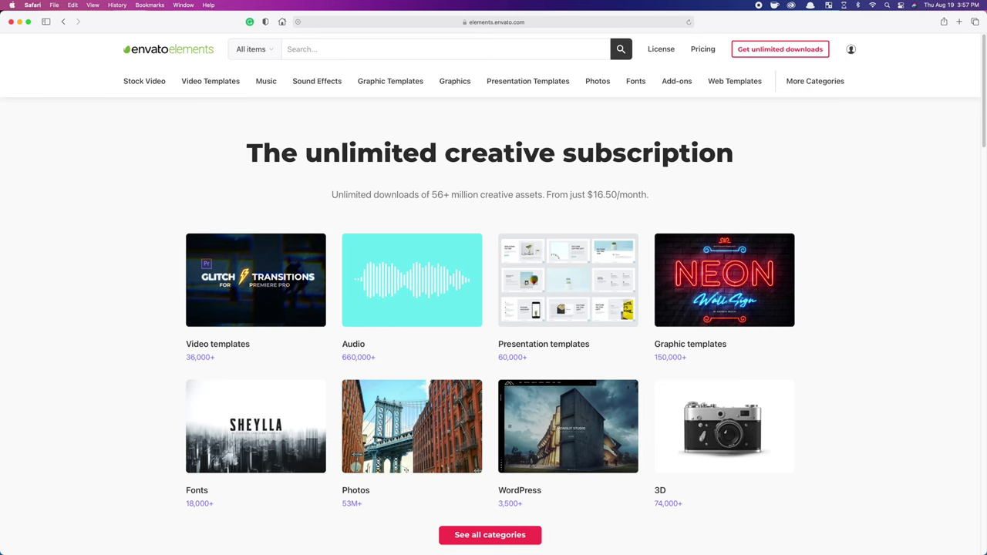
{"action": "left_click", "coordinate": [145, 82]}
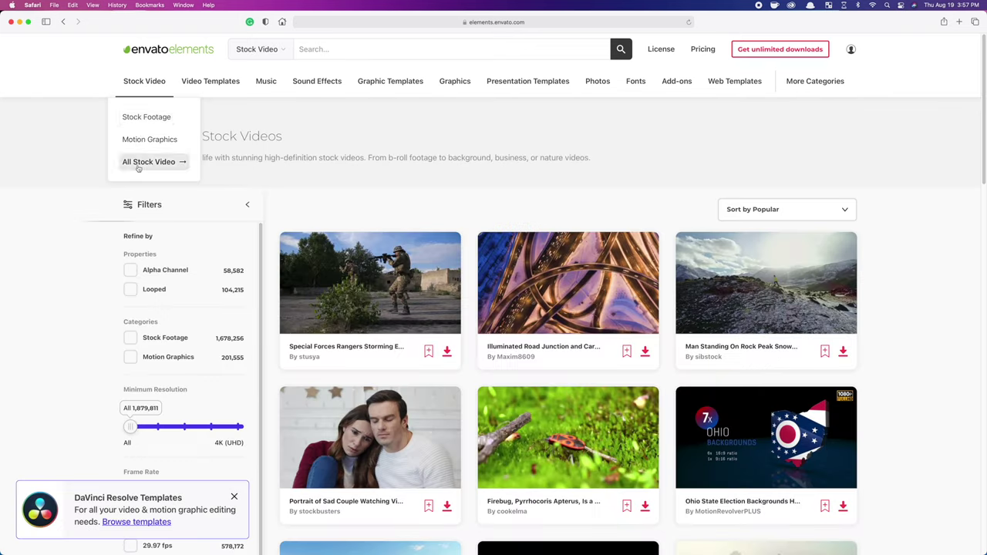
{"action": "left_click", "coordinate": [128, 357]}
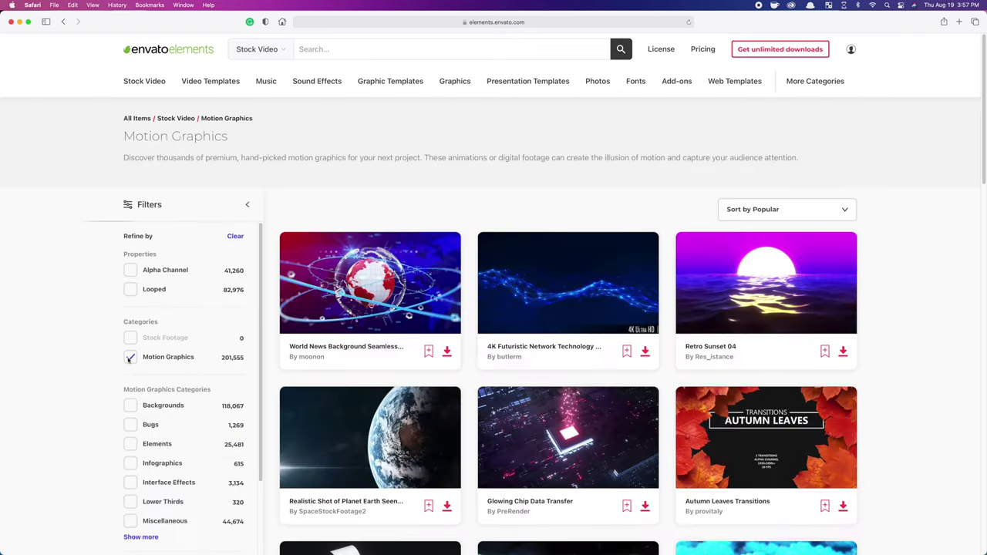
{"action": "type", "text": "wedding overlays"}
{"action": "key", "text": "Return"}
Add the Wedding Overlays Pack to the video overlays project and download it.
{"action": "mouse_move", "coordinate": [343, 239]}
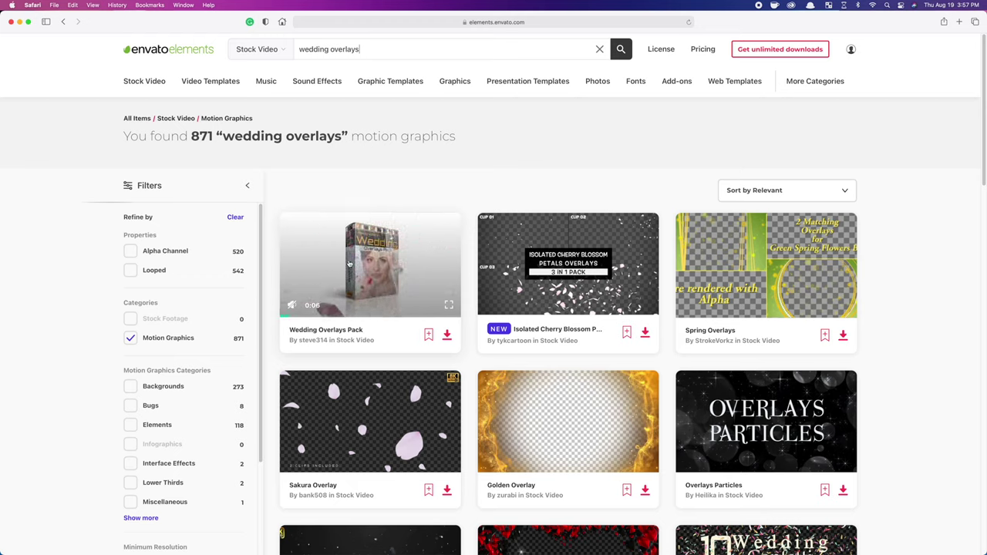
{"action": "left_click", "coordinate": [448, 337]}
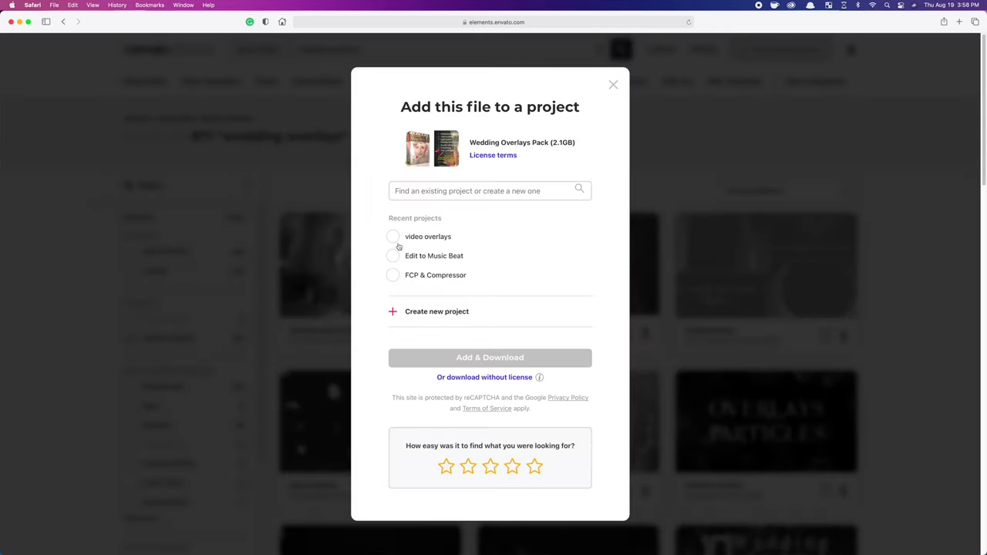
{"action": "left_click", "coordinate": [395, 237]}
{"action": "left_click", "coordinate": [452, 356]}
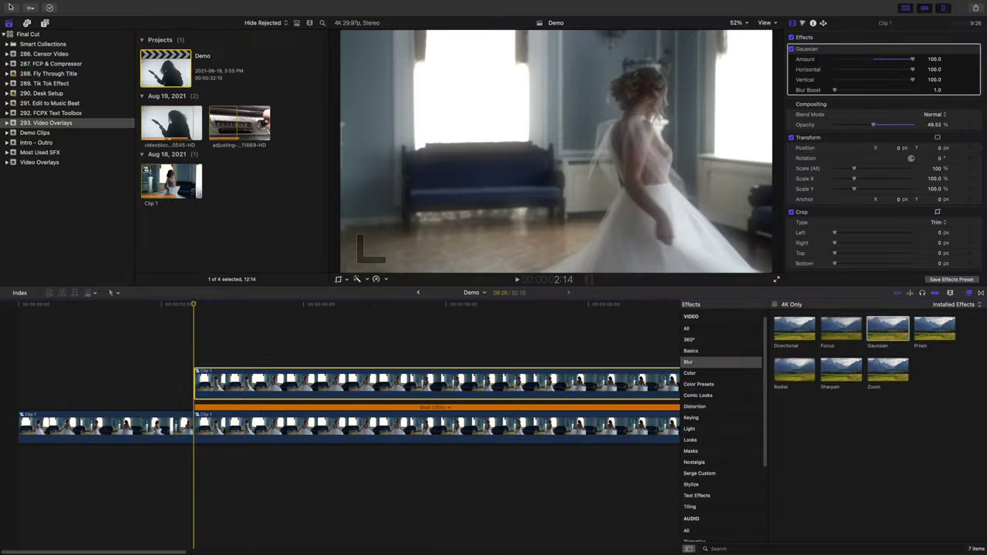
Import the Wedding Overlays Pack FullHD folder into Final Cut Pro.
{"action": "left_click", "coordinate": [10, 8]}
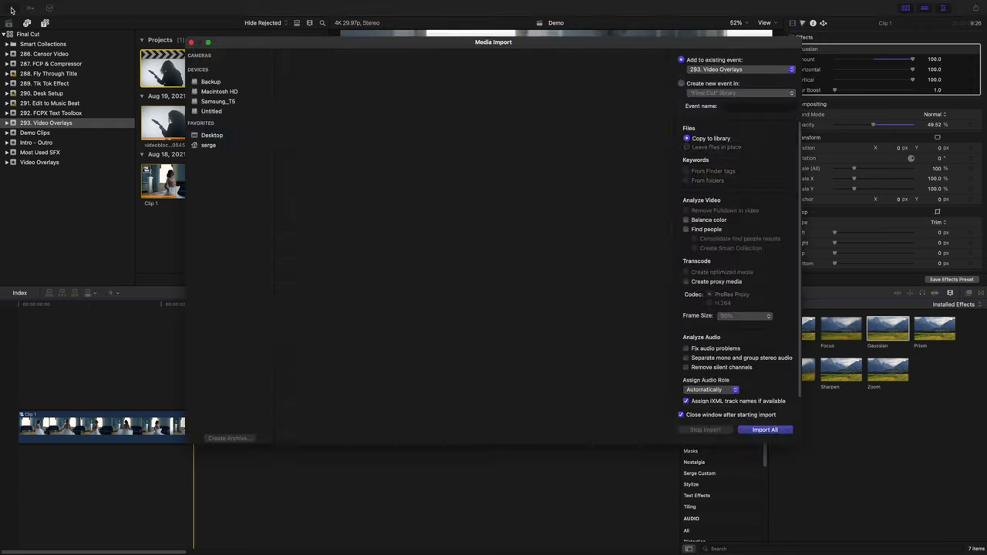
{"action": "left_click", "coordinate": [351, 329]}
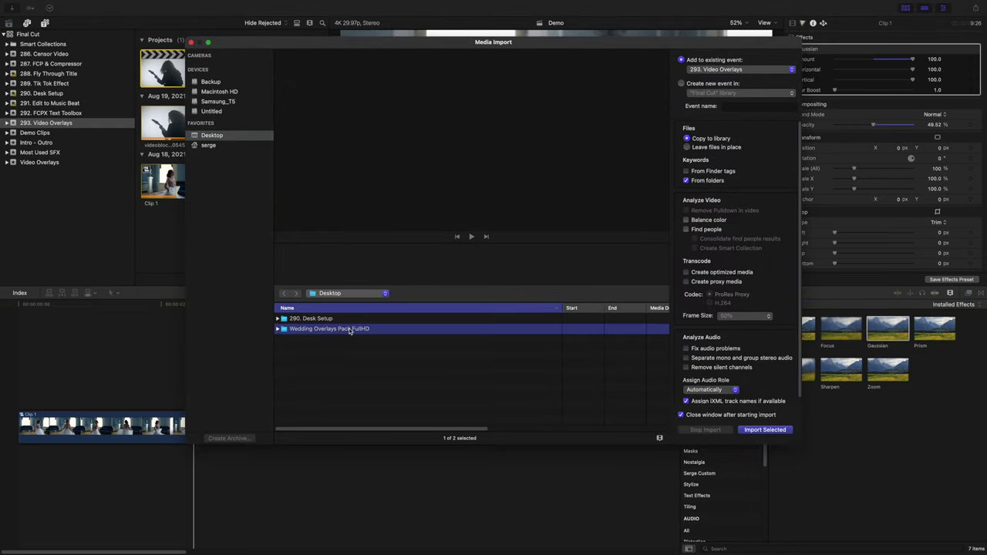
{"action": "left_click", "coordinate": [763, 429]}
Place the Particles at wind FullHD clip from the Particles collection above the wedding clips.
{"action": "left_click", "coordinate": [6, 124]}
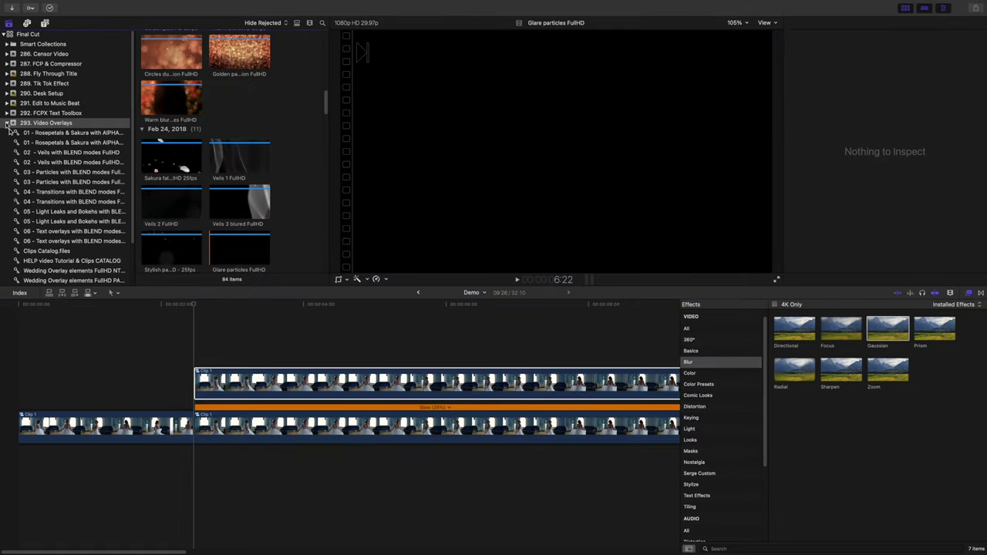
{"action": "left_click", "coordinate": [69, 172]}
{"action": "left_click", "coordinate": [231, 75]}
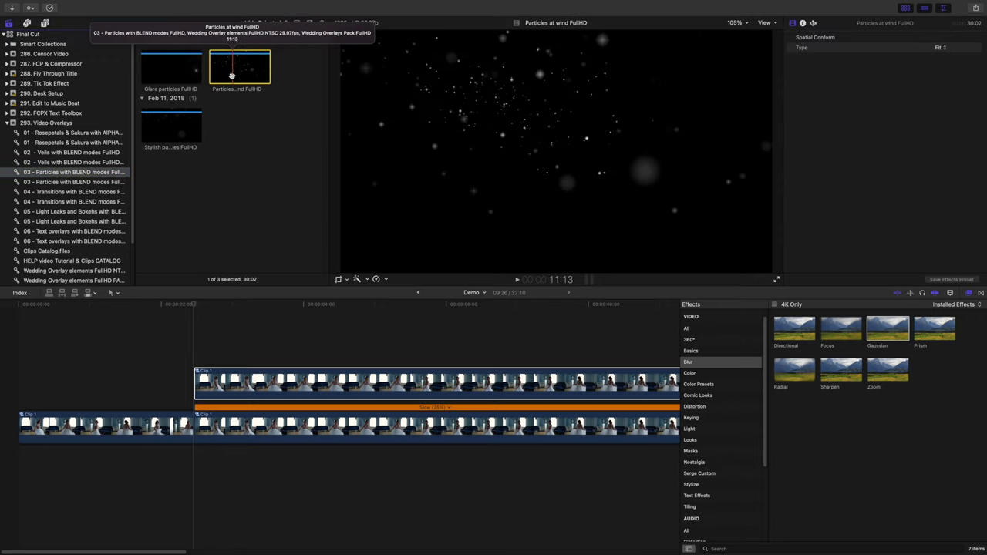
{"action": "left_click_drag", "start_coordinate": [234, 75], "coordinate": [197, 336]}
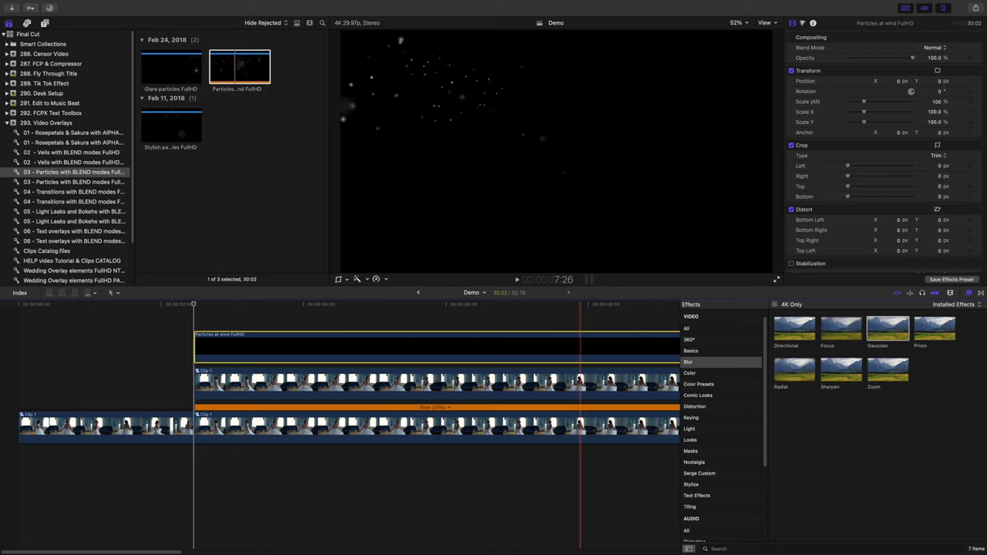
{"action": "left_click", "coordinate": [581, 347]}
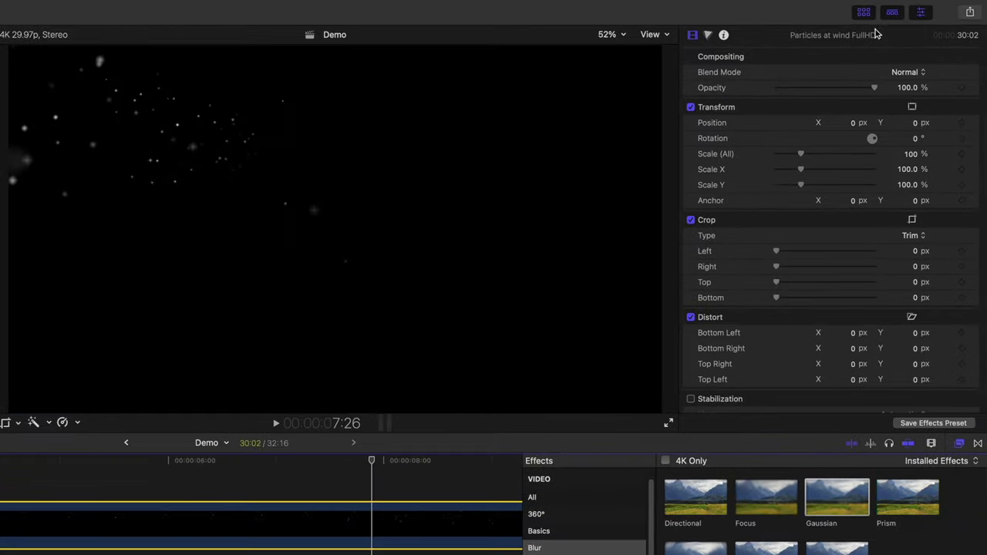
Set the particle overlay's Blend Mode to Screen.
{"action": "left_click", "coordinate": [918, 75]}
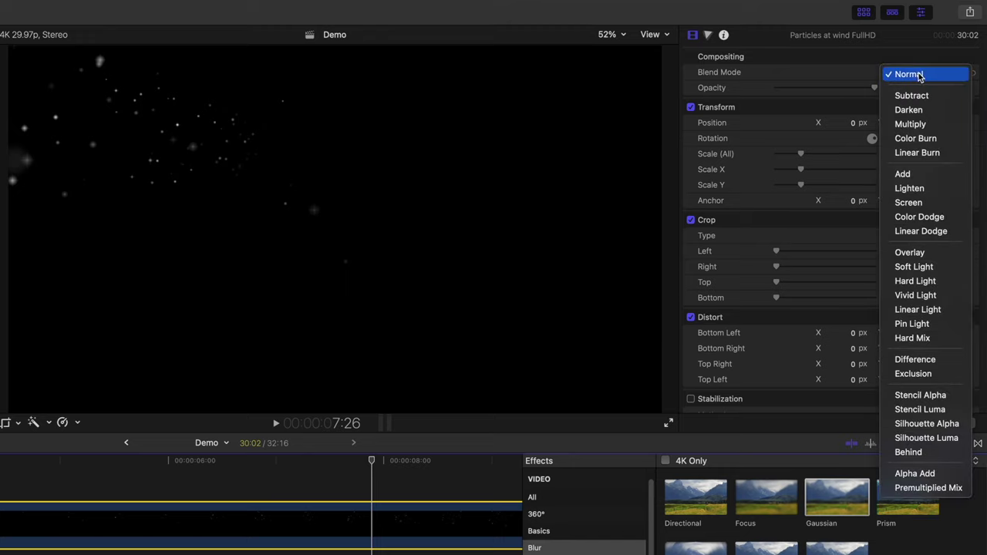
{"action": "left_click", "coordinate": [929, 203]}
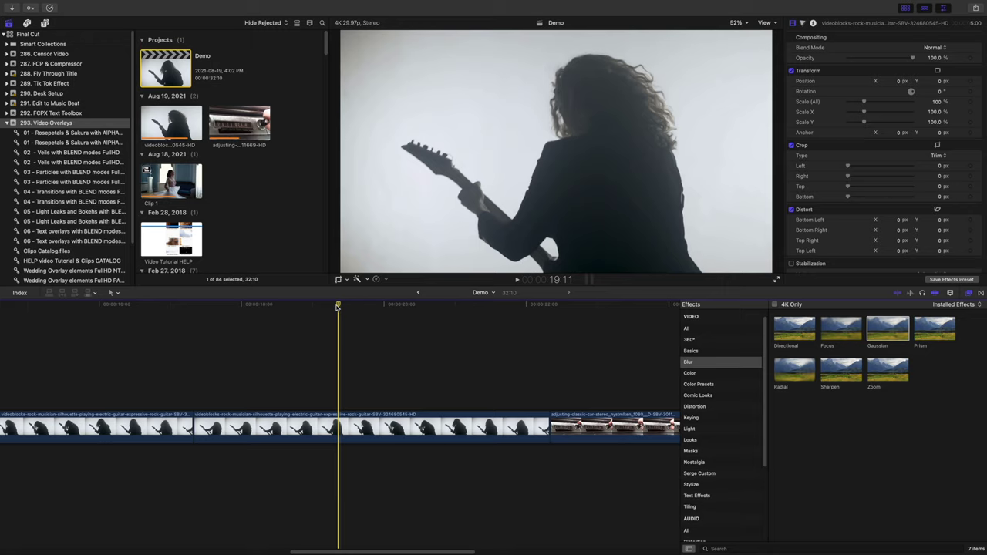
Add Color Wheels to the middle guitarist clip, darkening Shadows and brightening Highlights.
{"action": "left_click", "coordinate": [340, 436]}
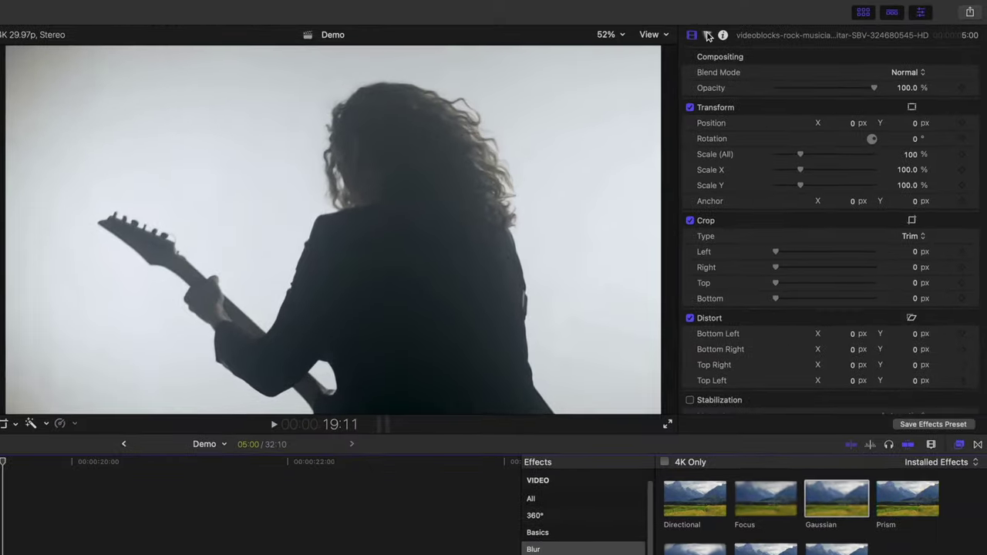
{"action": "left_click", "coordinate": [803, 23]}
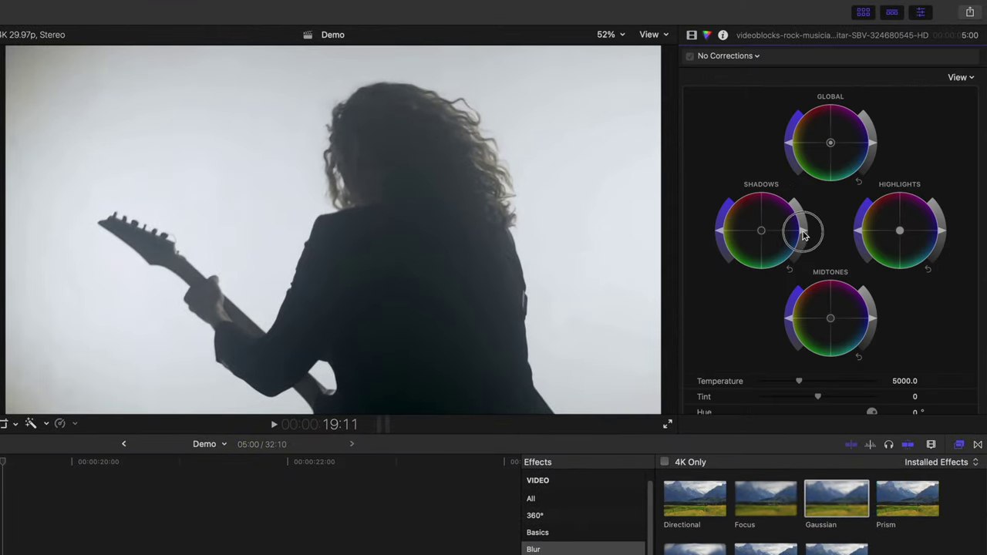
{"action": "left_click_drag", "start_coordinate": [803, 234], "coordinate": [801, 251]}
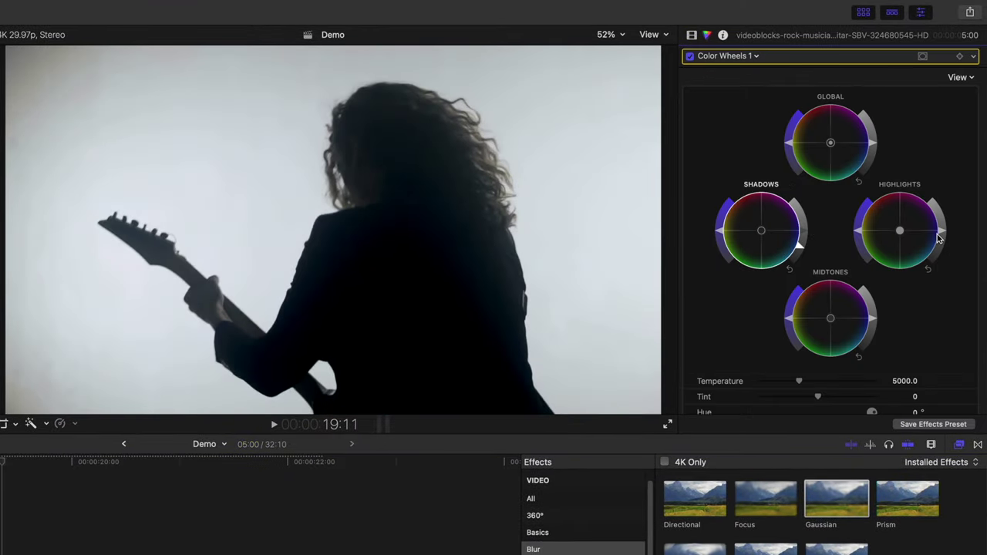
{"action": "left_click_drag", "start_coordinate": [941, 235], "coordinate": [936, 220]}
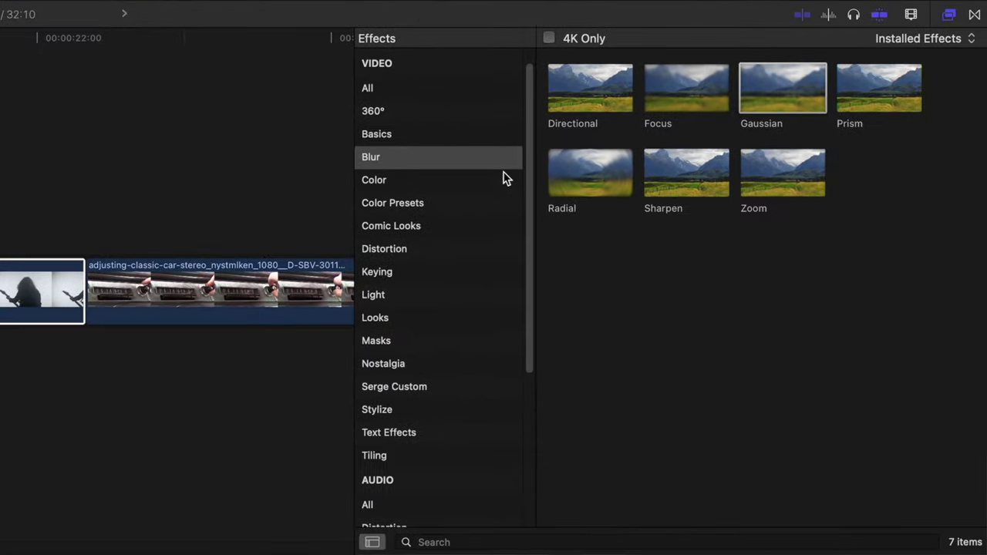
{"action": "left_click", "coordinate": [547, 554]}
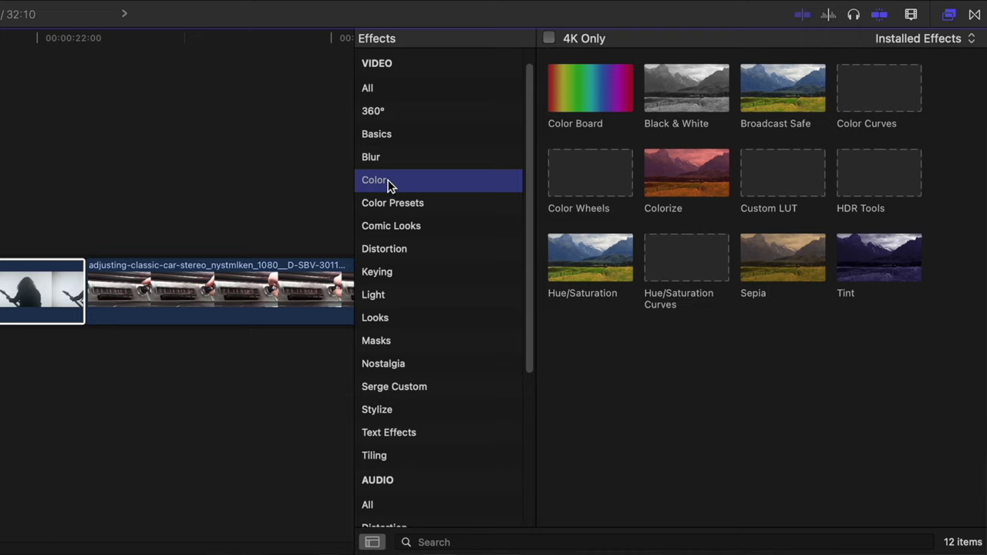
Apply Colorize to the guitarist clip with Remap Black to Mocha and Remap White to Cantaloupe.
{"action": "left_click_drag", "start_coordinate": [697, 177], "coordinate": [0, 292]}
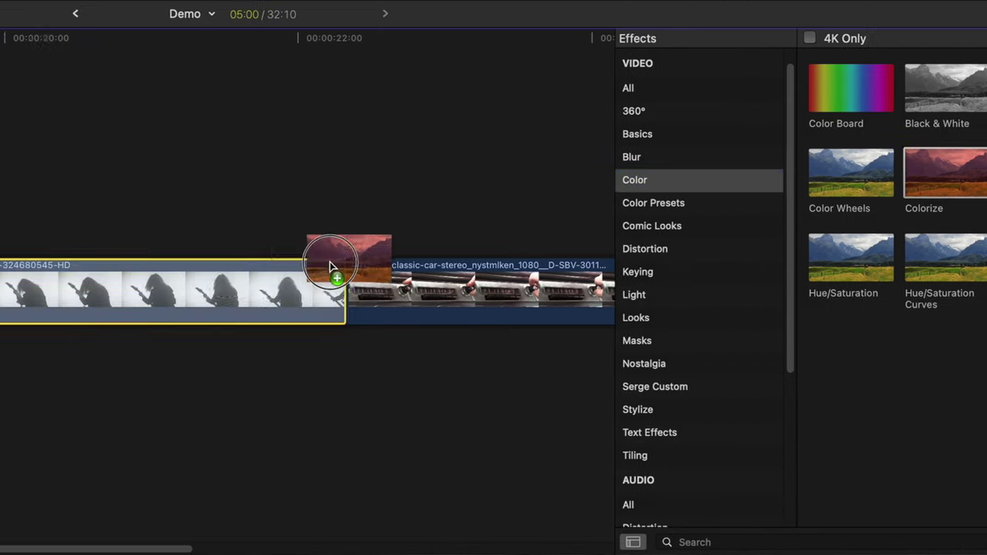
{"action": "left_click_drag", "start_coordinate": [475, 292], "coordinate": [477, 293]}
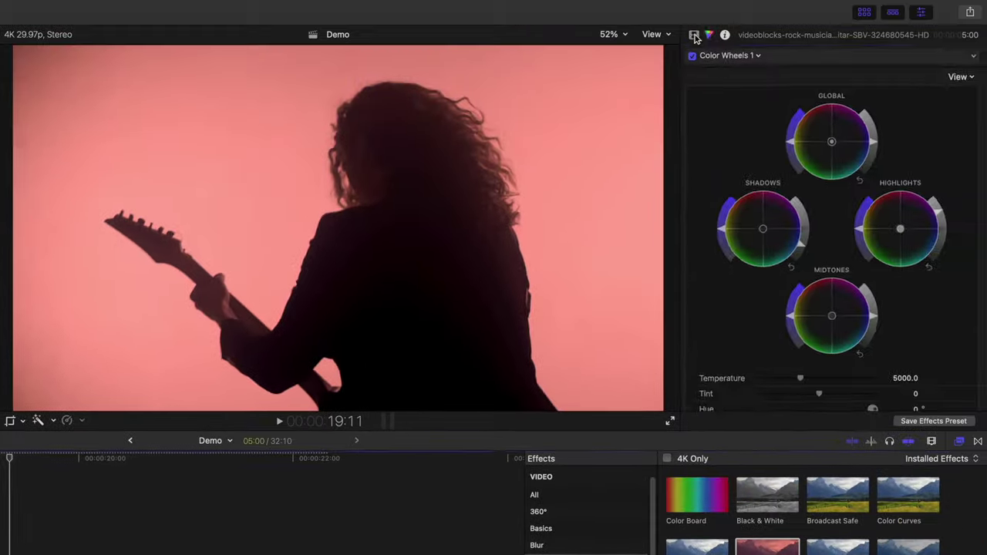
{"action": "left_click", "coordinate": [694, 36]}
{"action": "left_click", "coordinate": [913, 107]}
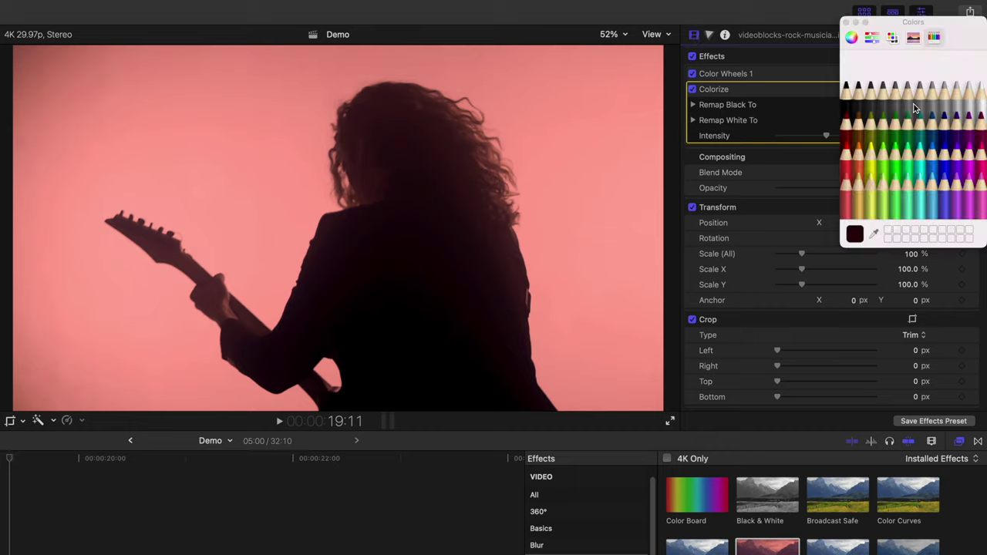
{"action": "left_click", "coordinate": [861, 130]}
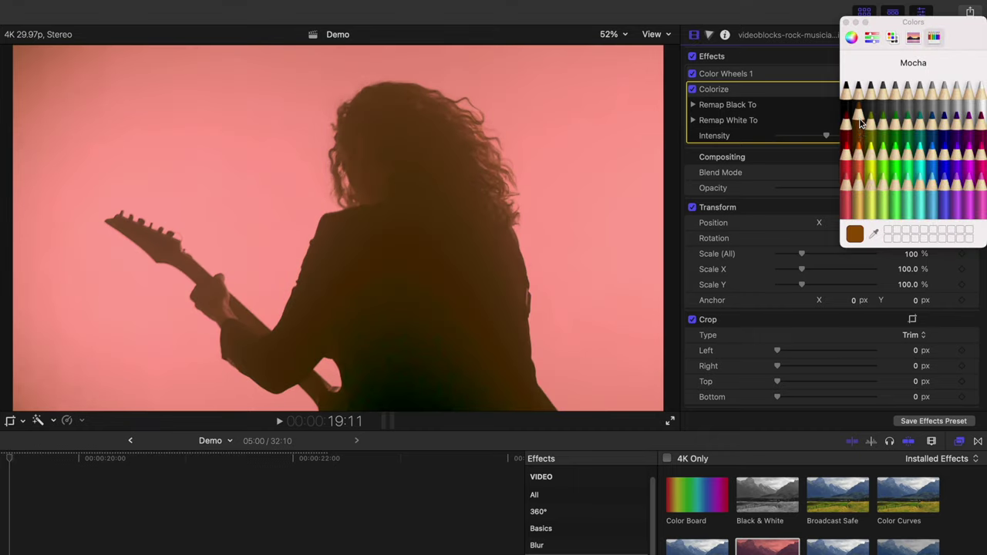
{"action": "left_click", "coordinate": [897, 134]}
{"action": "left_click", "coordinate": [858, 190]}
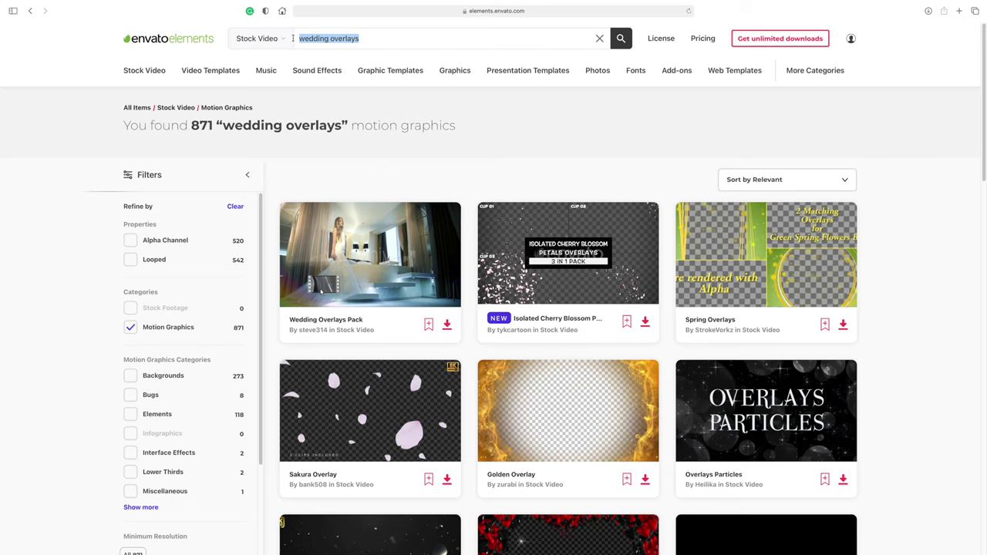
Search Envato Elements for 'grunge overlay' and download the first Grunge Overlays result.
{"action": "type", "text": "grunge overlay"}
{"action": "key", "text": "Return"}
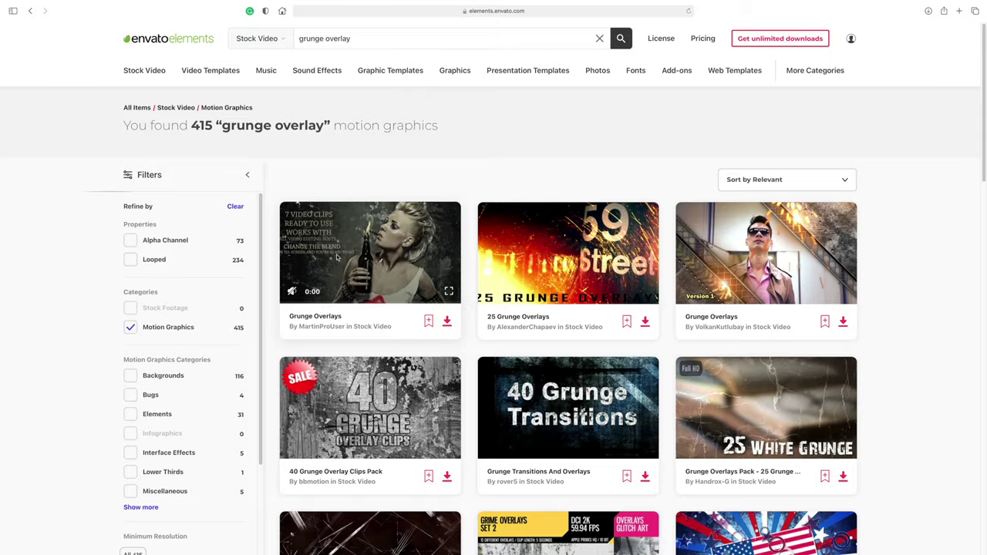
{"action": "left_click", "coordinate": [337, 258]}
{"action": "left_click", "coordinate": [709, 220]}
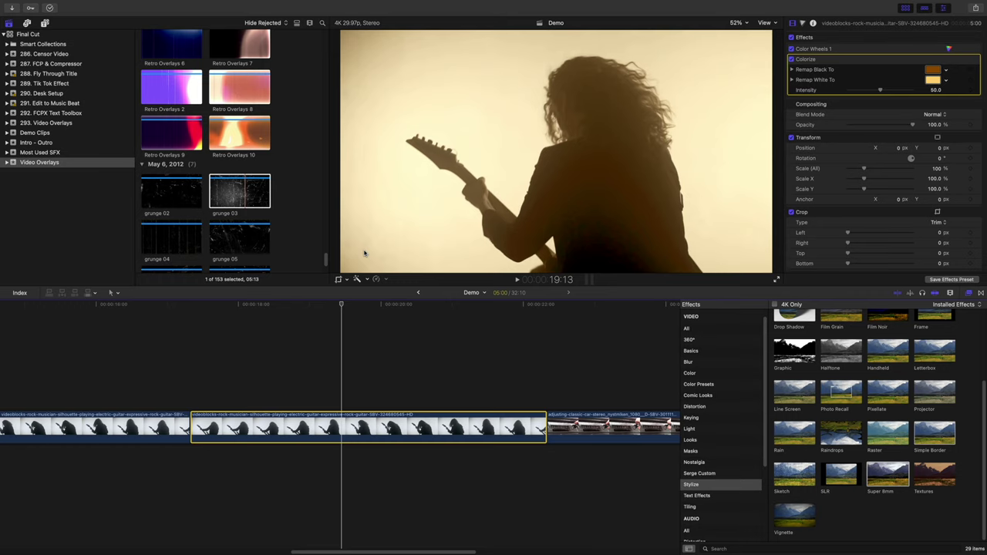
Connect the grunge 03 overlay above the middle guitarist clip and set its Blend Mode to Screen.
{"action": "left_click", "coordinate": [238, 198]}
{"action": "left_click_drag", "start_coordinate": [237, 195], "coordinate": [194, 386]}
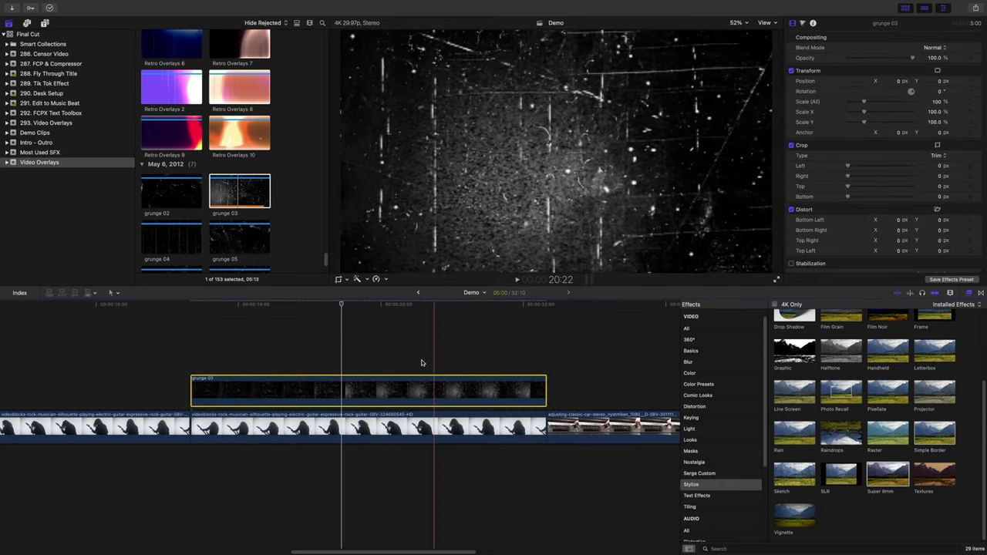
{"action": "left_click", "coordinate": [944, 48]}
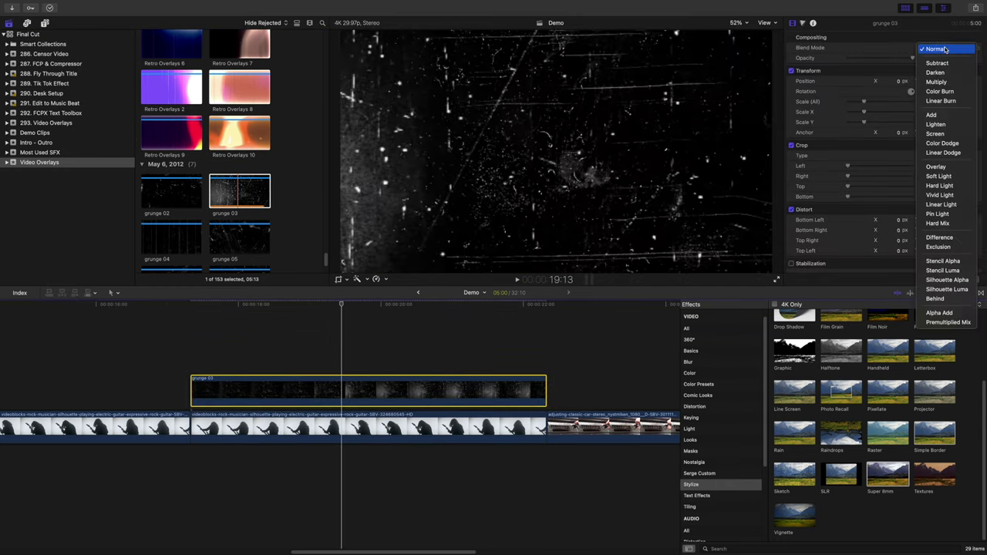
{"action": "left_click", "coordinate": [936, 134]}
{"action": "scroll", "coordinate": [262, 315], "scroll_direction": "left", "scroll_amount": 10}
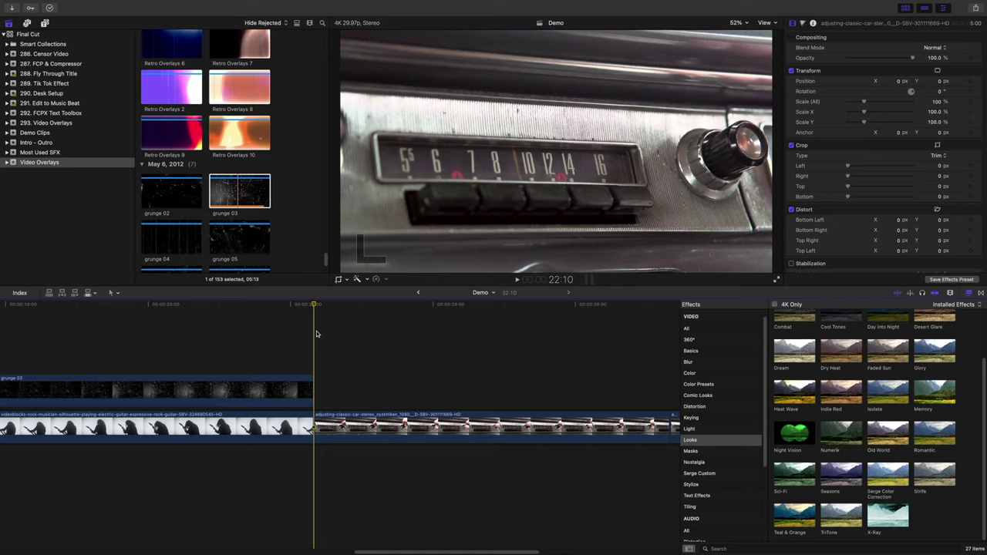
Drag the Super 8mm effect from the Stylize category onto the car-stereo clip.
{"action": "left_click", "coordinate": [478, 428]}
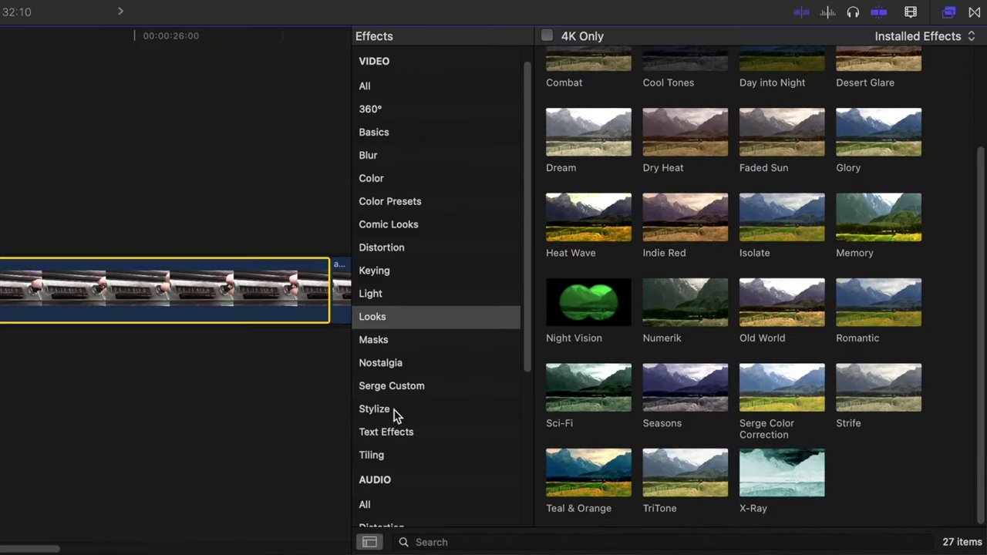
{"action": "left_click", "coordinate": [700, 484]}
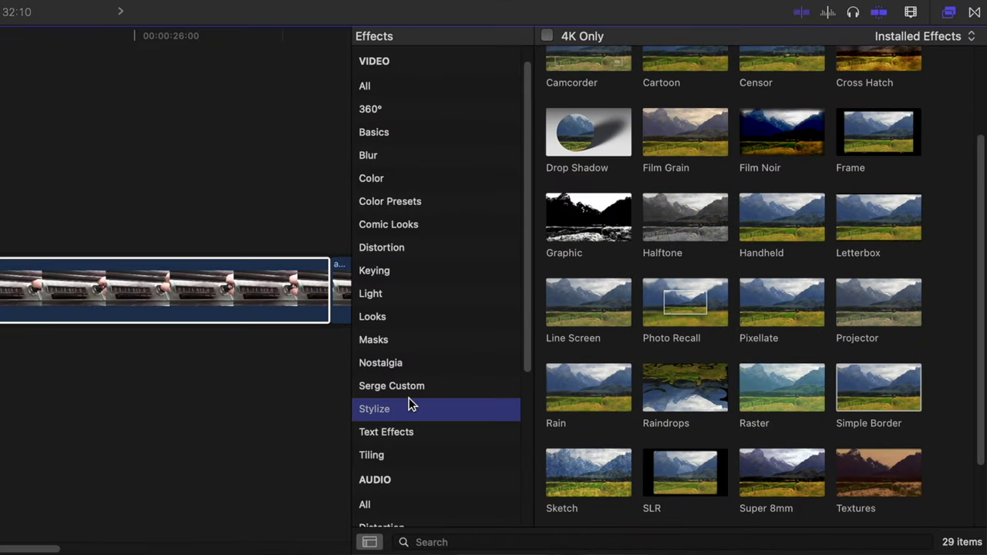
{"action": "scroll", "coordinate": [751, 370], "scroll_direction": "down", "scroll_amount": 2}
{"action": "left_click_drag", "start_coordinate": [751, 371], "coordinate": [516, 383]}
{"action": "left_click_drag", "start_coordinate": [733, 383], "coordinate": [114, 264]}
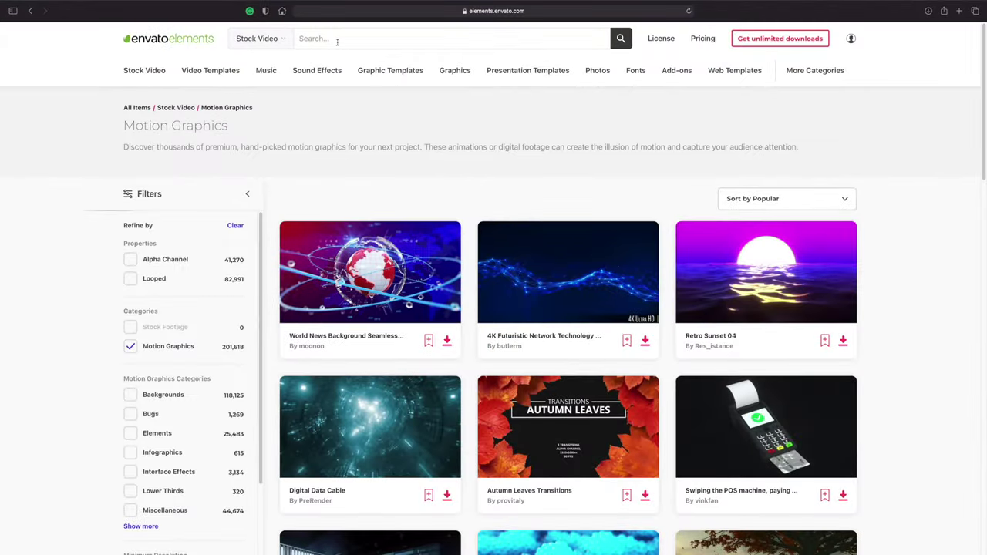
Search Envato Elements motion graphics for 'super 8' and preview the Authentic Super 8 frames clip.
{"action": "type", "text": "super 8"}
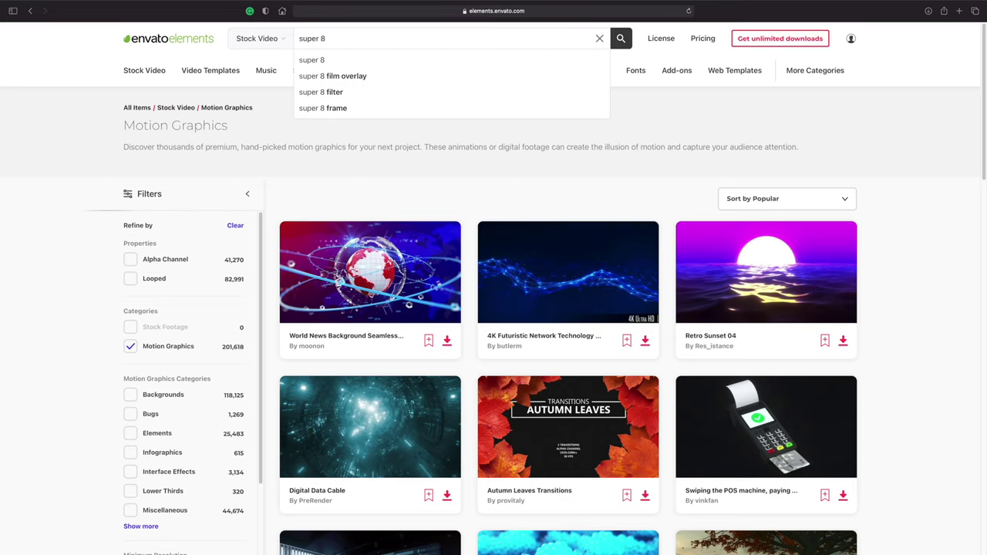
{"action": "key", "text": "Return"}
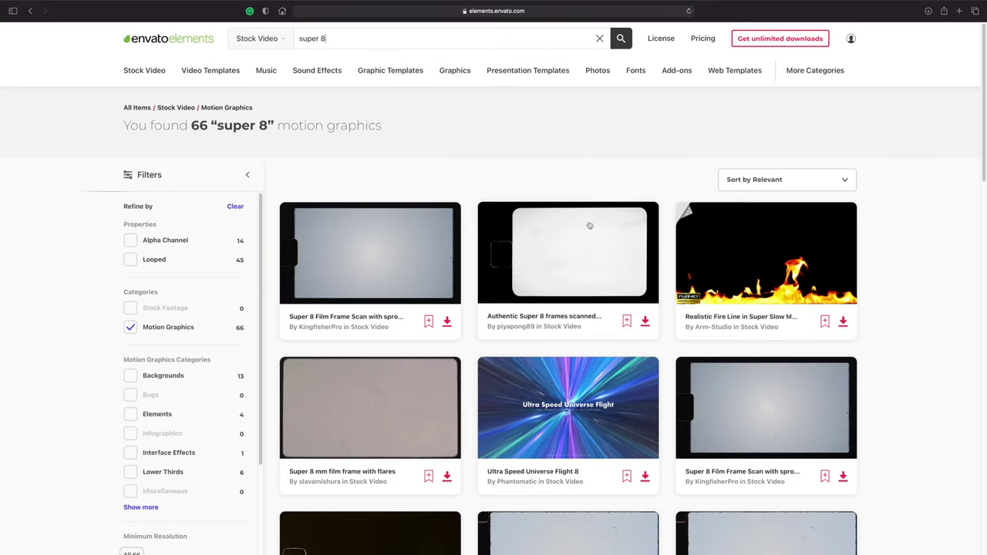
{"action": "mouse_move", "coordinate": [589, 226]}
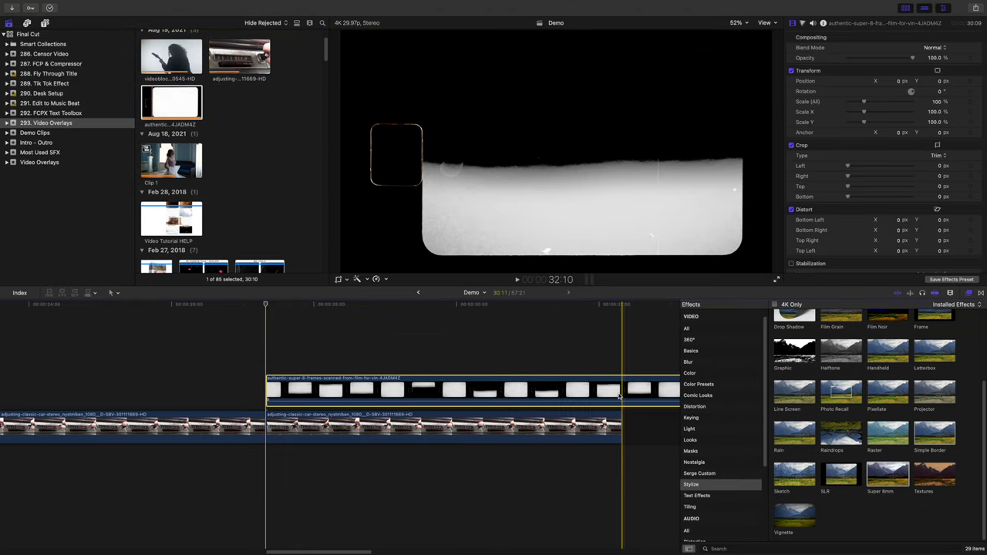
Trim the film-frame overlay's end to match the car clip, then blend it with Darken after trying Multiply.
{"action": "key", "text": "alt+]"}
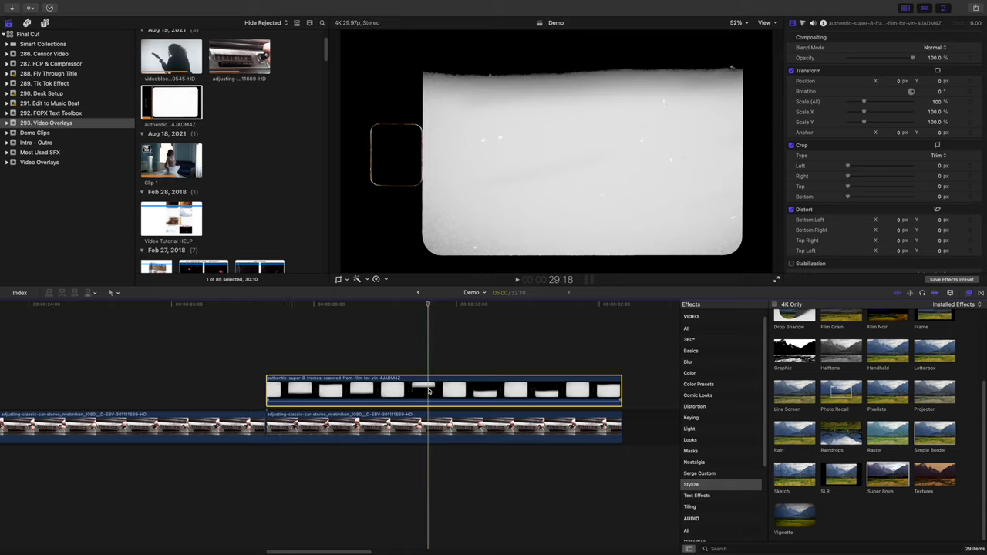
{"action": "left_click", "coordinate": [934, 48]}
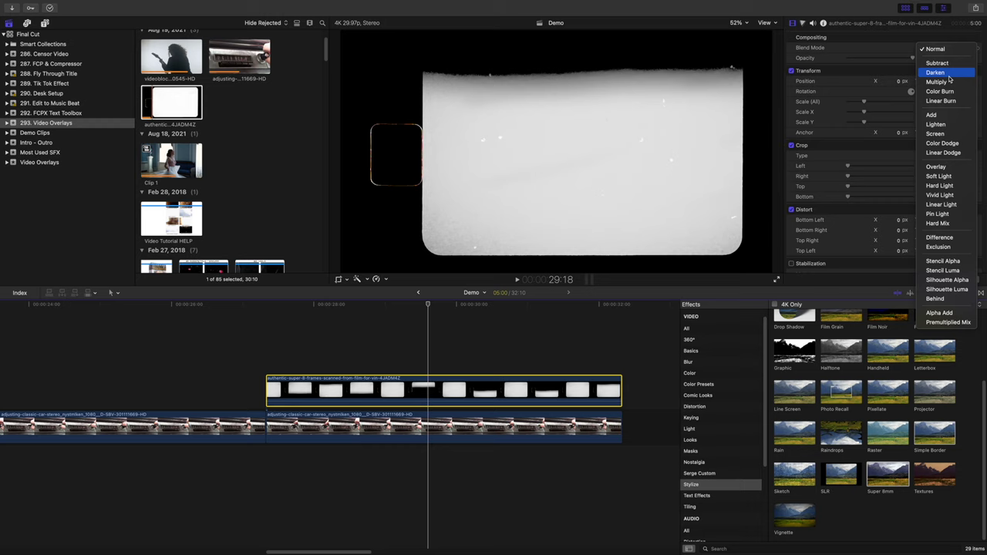
{"action": "left_click", "coordinate": [945, 72]}
{"action": "left_click", "coordinate": [945, 49]}
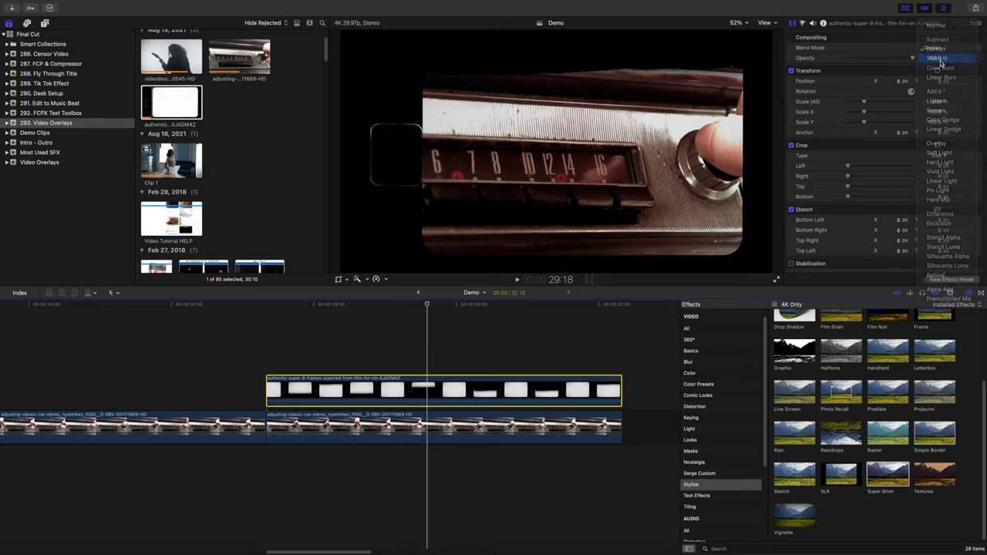
{"action": "left_click", "coordinate": [936, 50]}
{"action": "left_click", "coordinate": [942, 49]}
{"action": "left_click", "coordinate": [946, 38]}
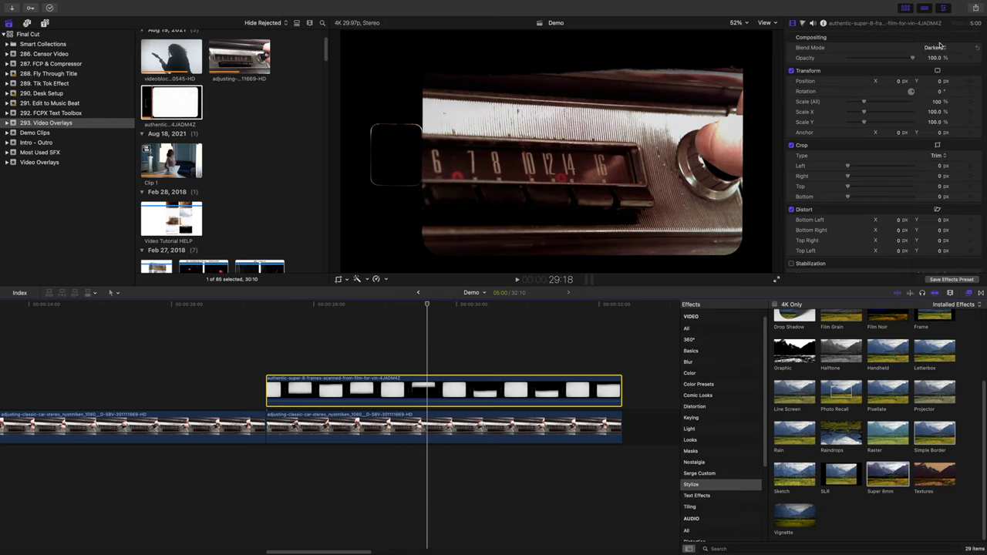
{"action": "scroll", "coordinate": [437, 348], "scroll_direction": "left", "scroll_amount": 3}
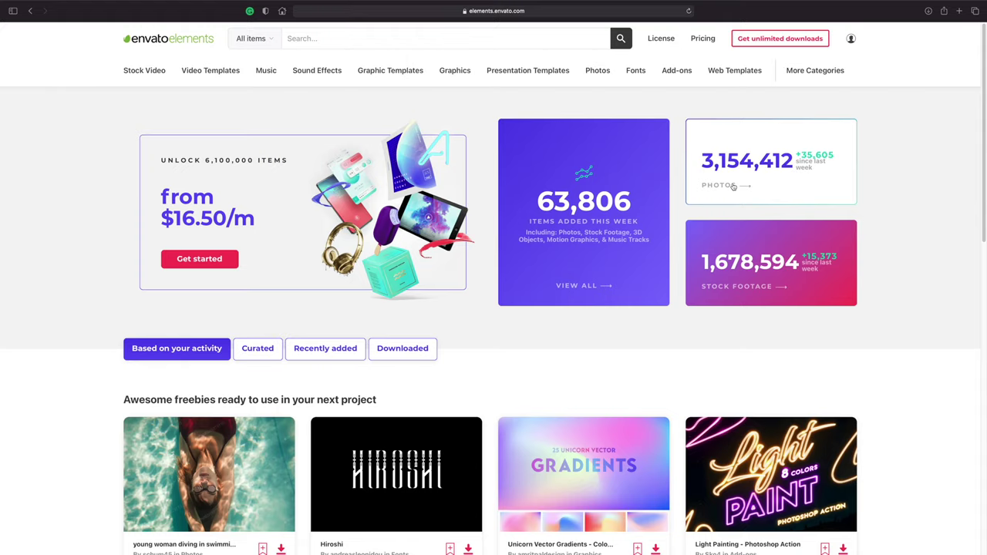
Open the Envato Elements Pricing page showing the Individual plan from $16.50/m.
{"action": "left_click", "coordinate": [698, 38]}
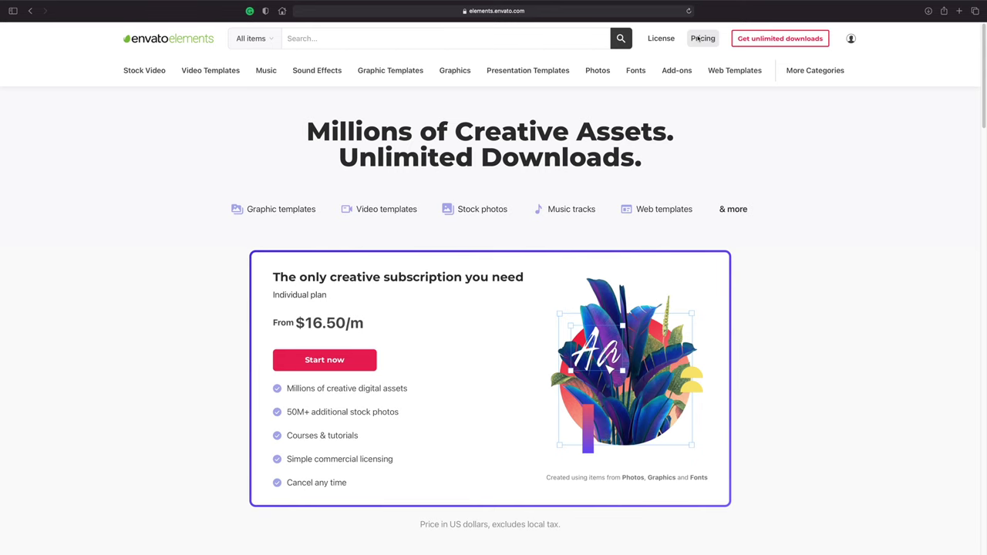